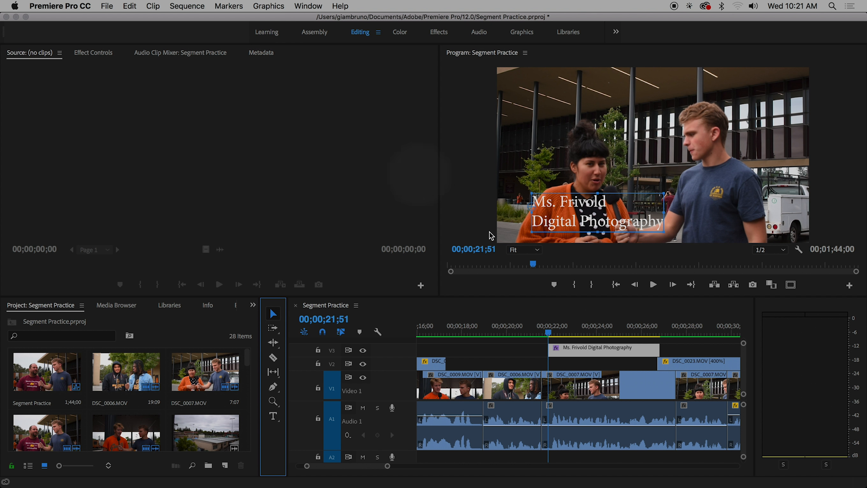
- Delete the existing title graphic on V3 and start a new text title over the woman with the interviewee's name as its first line
{"action": "left_click", "coordinate": [580, 354]}
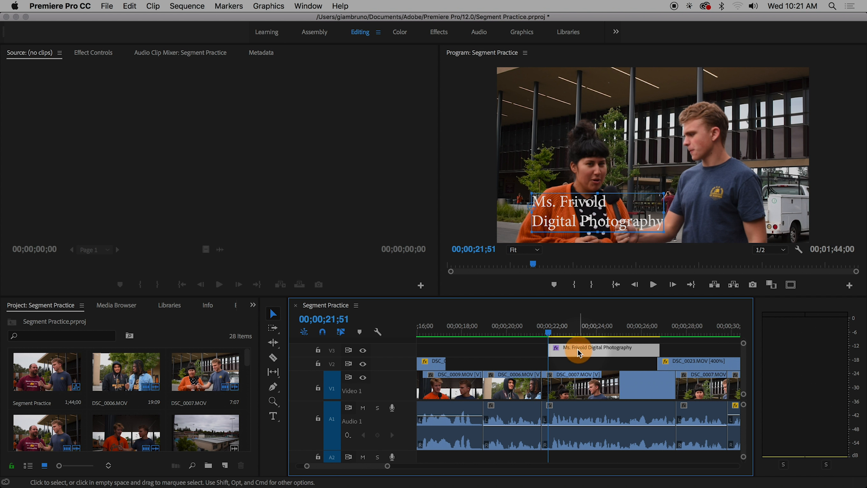
{"action": "key", "text": "BackSpace"}
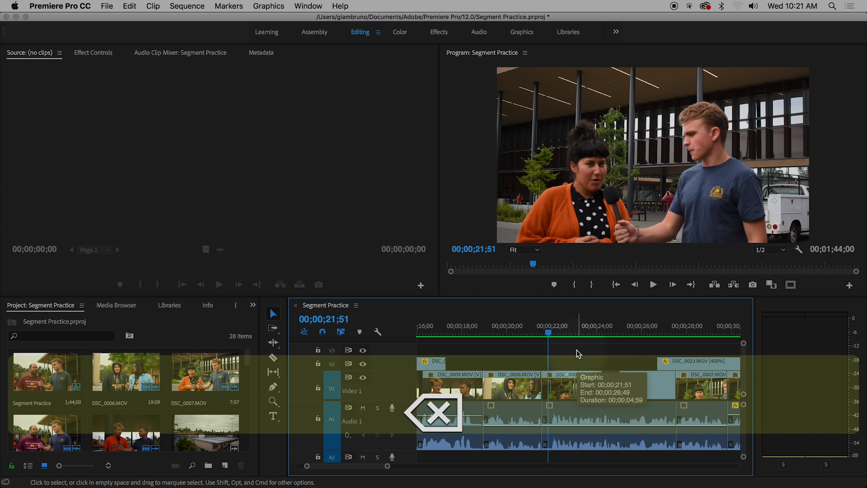
{"action": "left_click", "coordinate": [273, 416]}
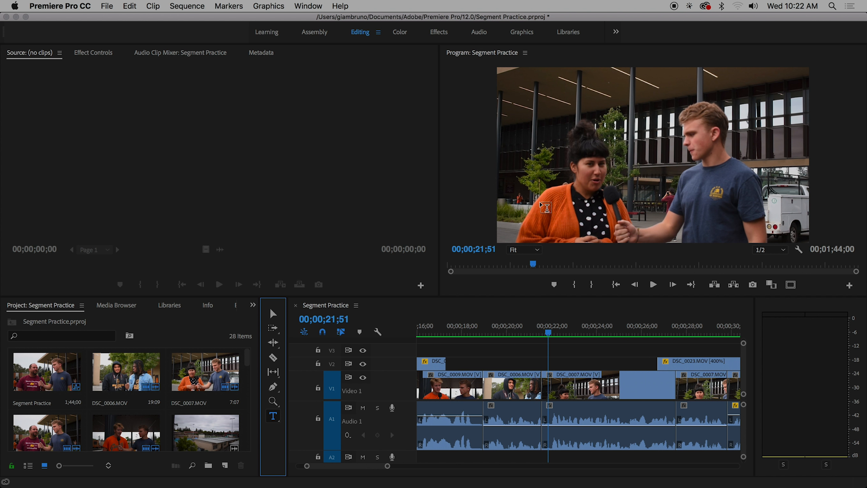
{"action": "left_click", "coordinate": [549, 204]}
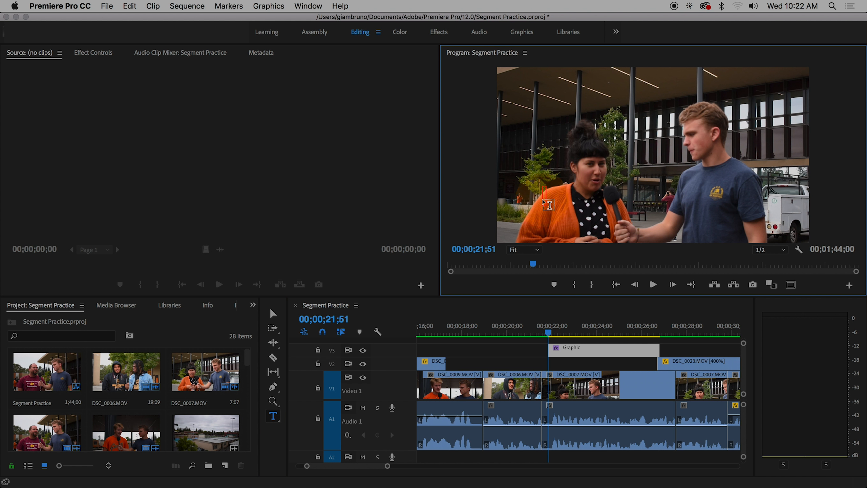
{"action": "type", "text": "M"}
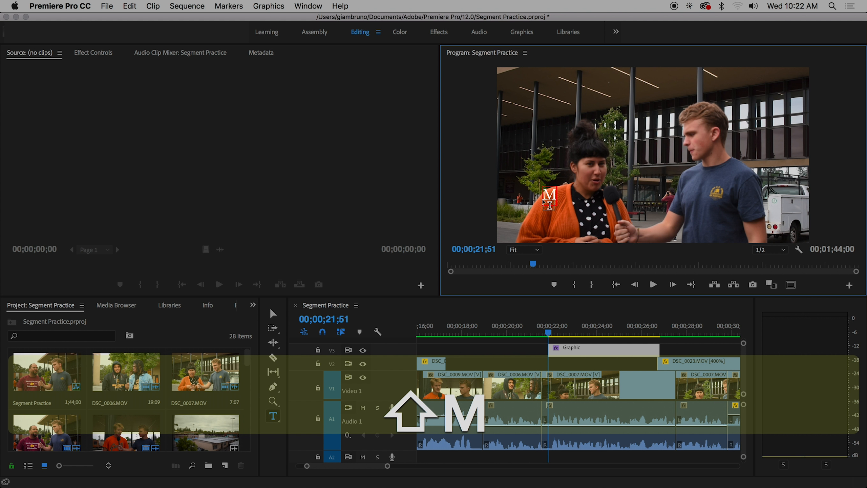
{"action": "type", "text": "s. Frivold"}
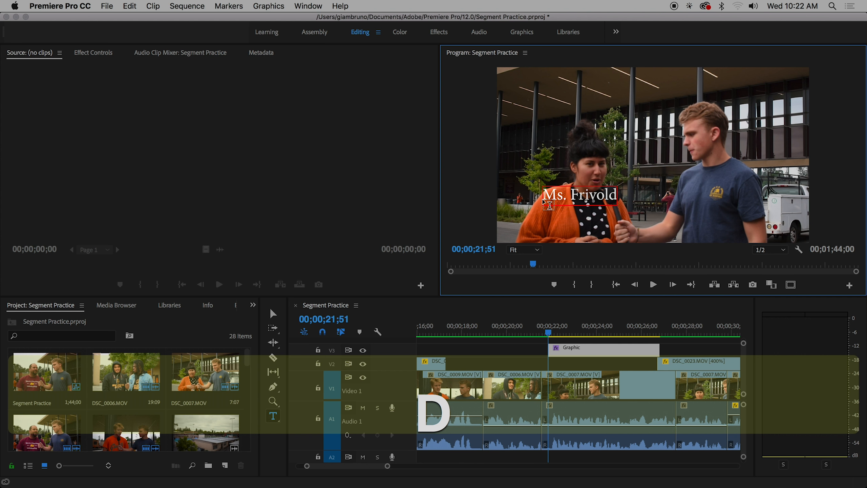
{"action": "key", "text": "Return"}
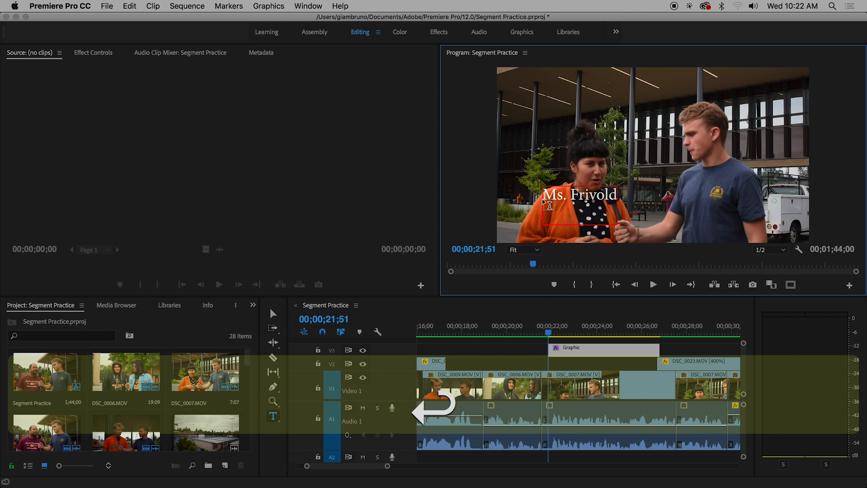
- Enter "Digital Photography" as the second line of the title
{"action": "type", "text": "Digi"}
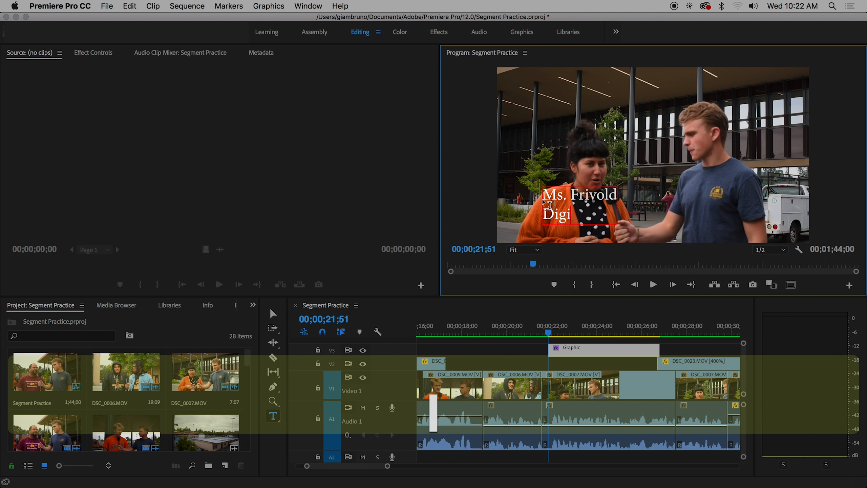
{"action": "type", "text": "tal Phot"}
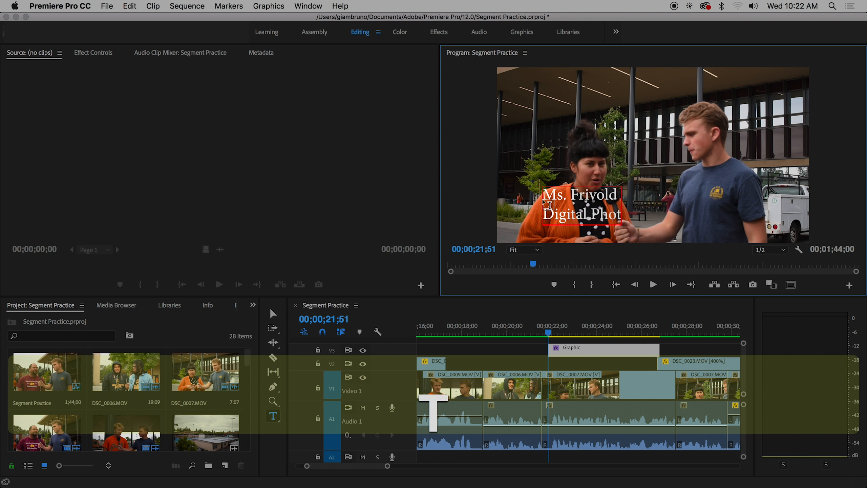
{"action": "type", "text": "ogr"}
{"action": "key", "text": "BackSpace"}
{"action": "key", "text": "BackSpace"}
{"action": "type", "text": "o"}
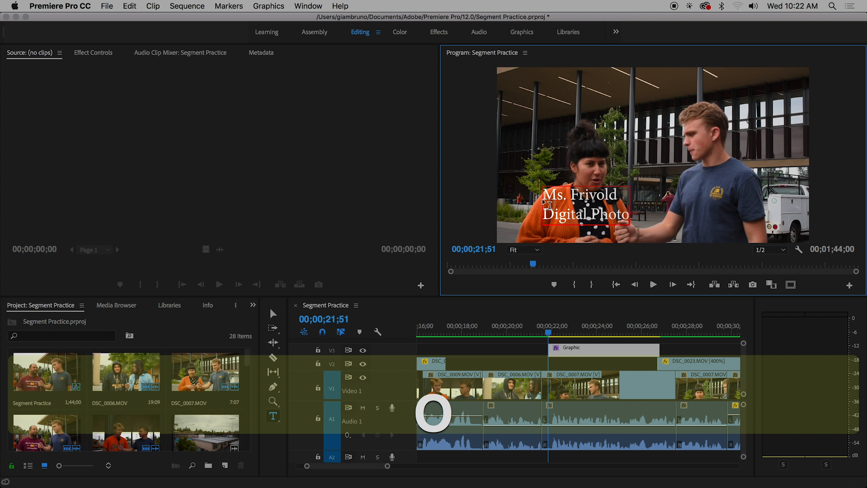
{"action": "type", "text": "graphy"}
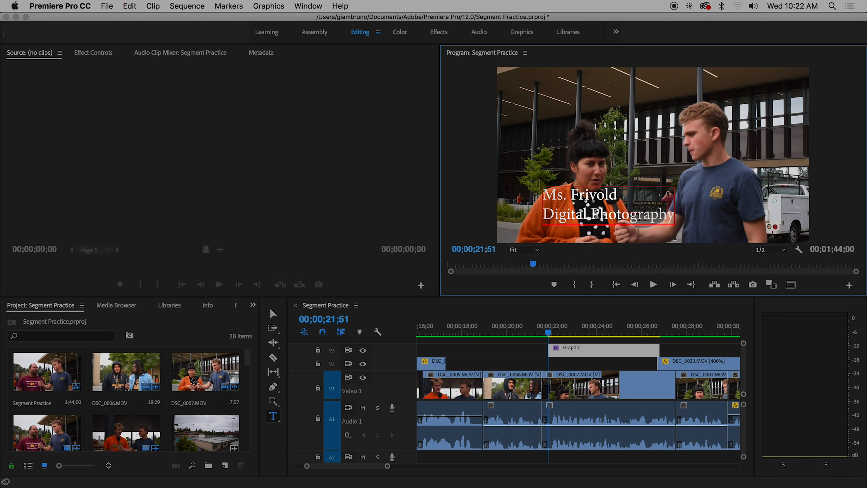
- Move the title slightly down and to the left in the video frame with the Selection tool, then deselect it
{"action": "left_click", "coordinate": [273, 313]}
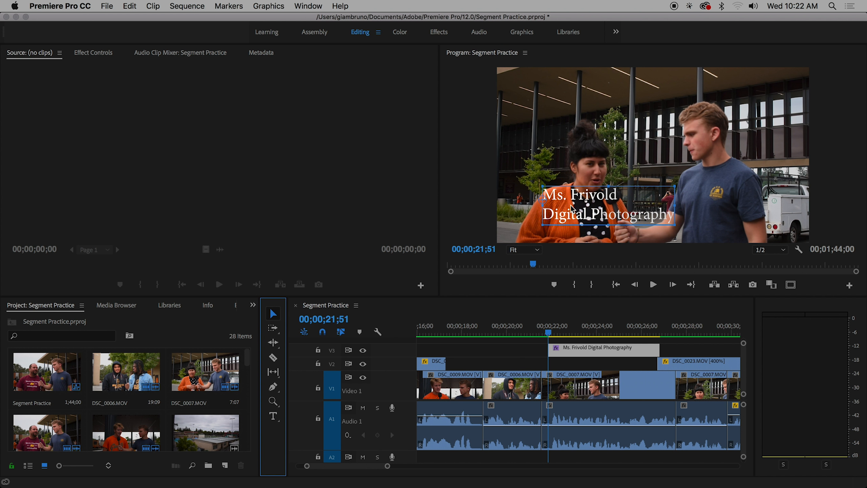
{"action": "left_click_drag", "start_coordinate": [572, 208], "coordinate": [566, 216]}
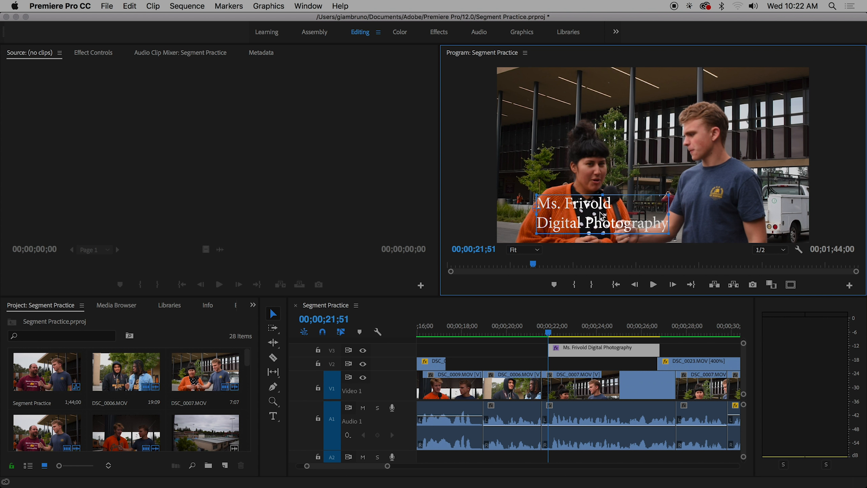
{"action": "left_click", "coordinate": [574, 237]}
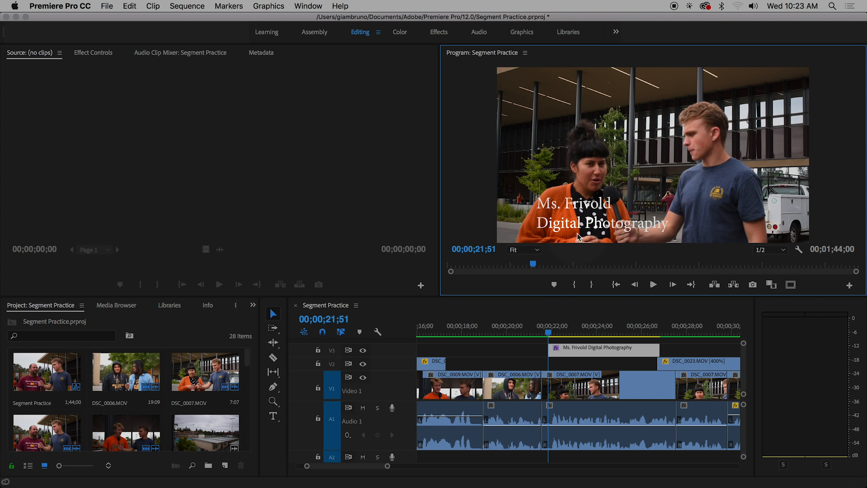
- Open the effect settings of the title clip on V3 and change its text font to Nueva Std
{"action": "left_click", "coordinate": [574, 349]}
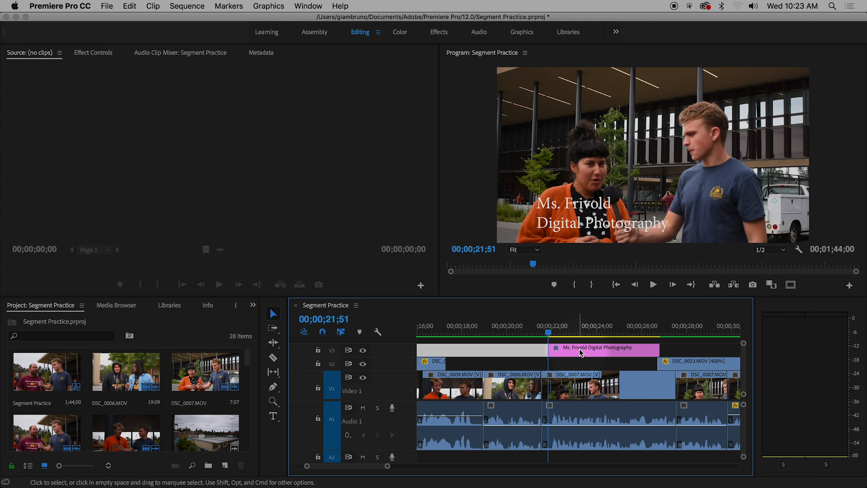
{"action": "left_click", "coordinate": [580, 349]}
{"action": "double_click", "coordinate": [580, 349]}
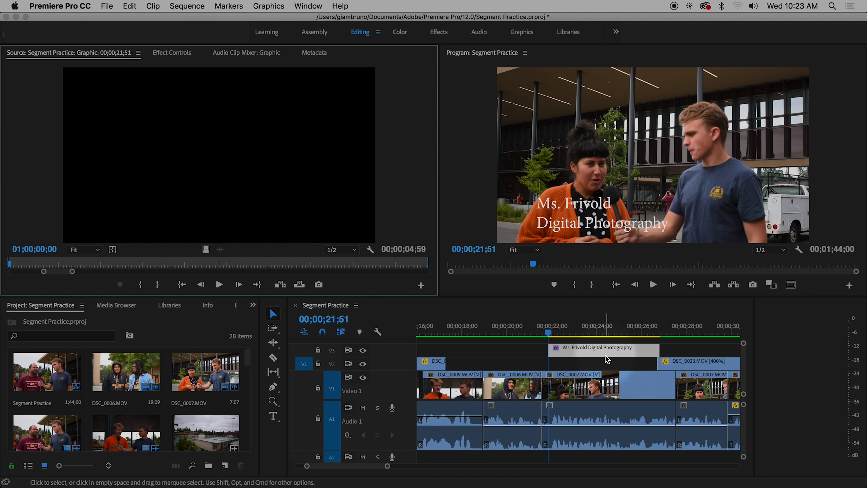
{"action": "left_click", "coordinate": [163, 56]}
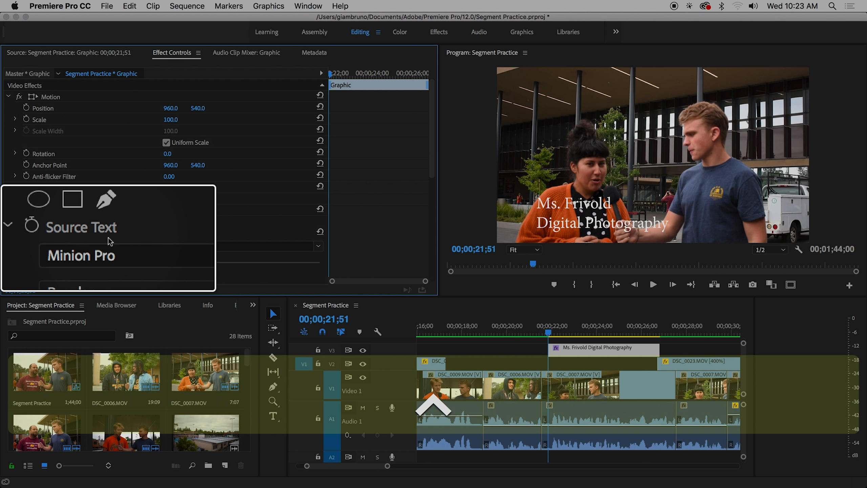
{"action": "scroll", "coordinate": [63, 235], "scroll_direction": "down", "scroll_amount": 1}
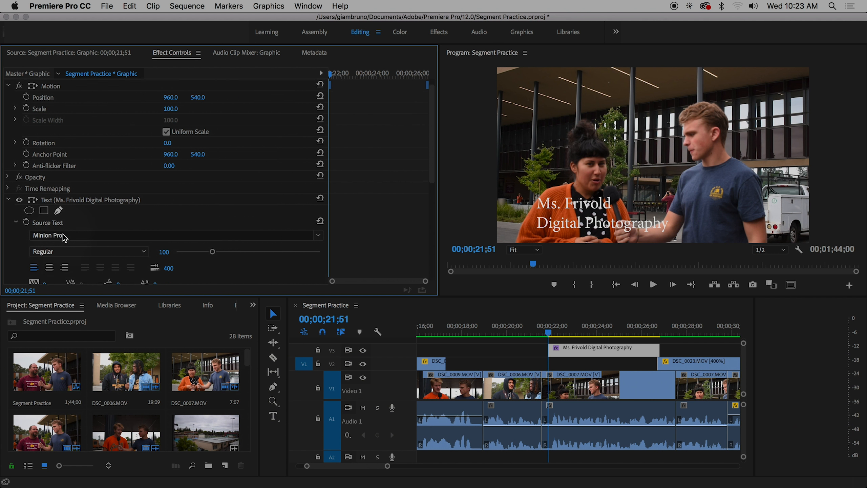
{"action": "scroll", "coordinate": [63, 237], "scroll_direction": "down", "scroll_amount": 4}
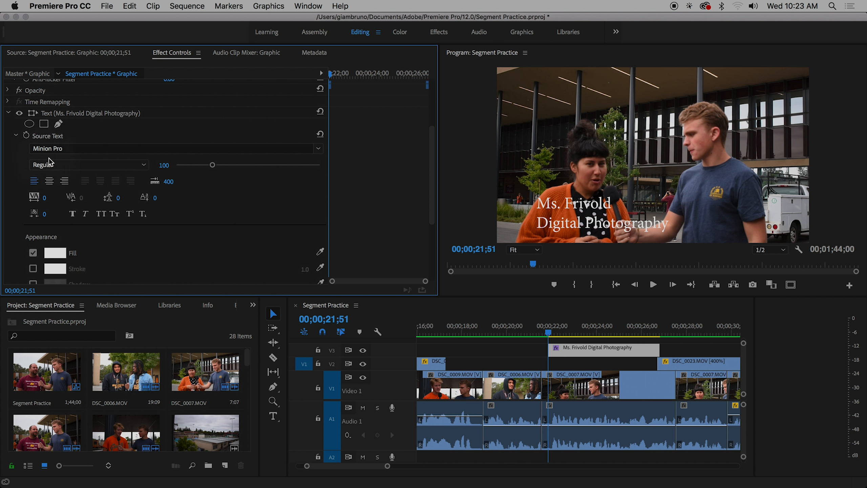
{"action": "left_click", "coordinate": [59, 149]}
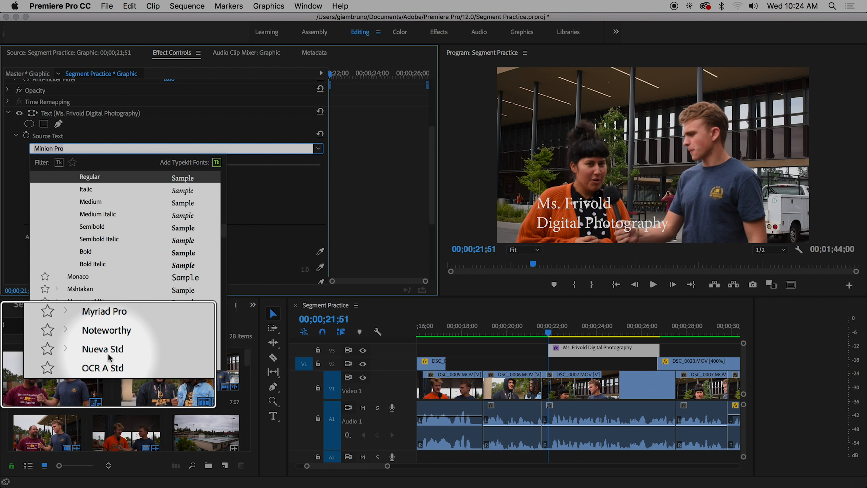
{"action": "left_click", "coordinate": [84, 327]}
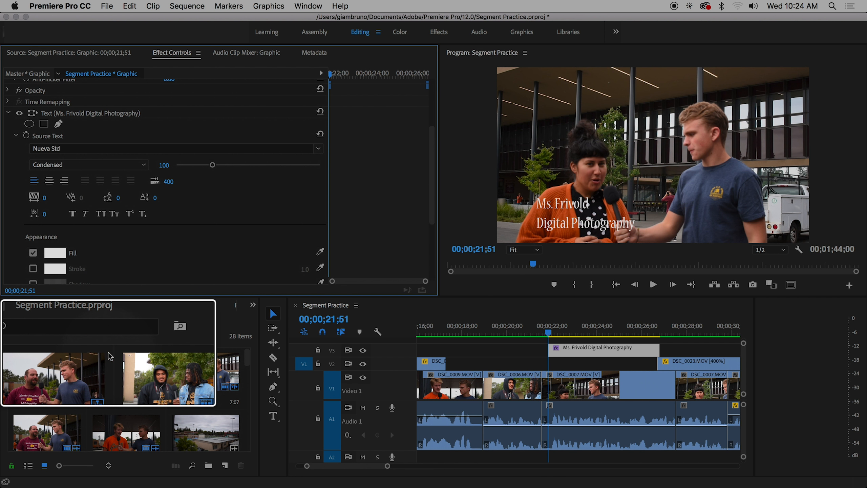
- Set the title's font style to Bold Condensed and its font size to 134
{"action": "left_click", "coordinate": [108, 168]}
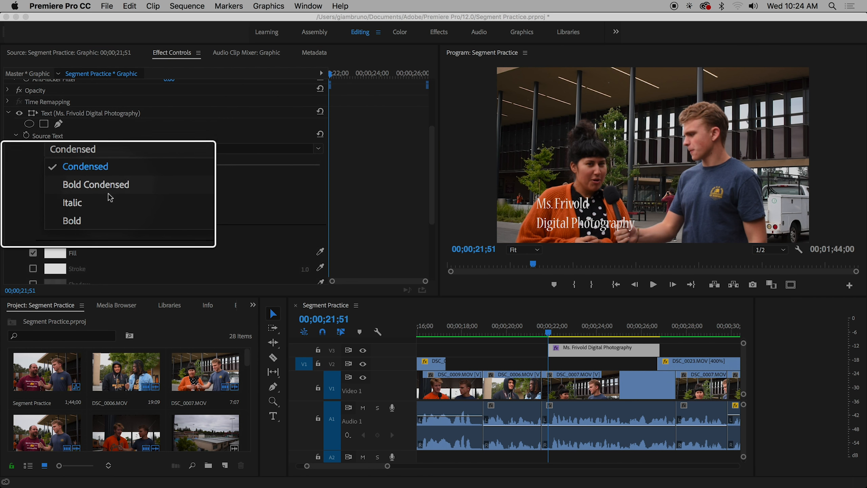
{"action": "left_click", "coordinate": [109, 192]}
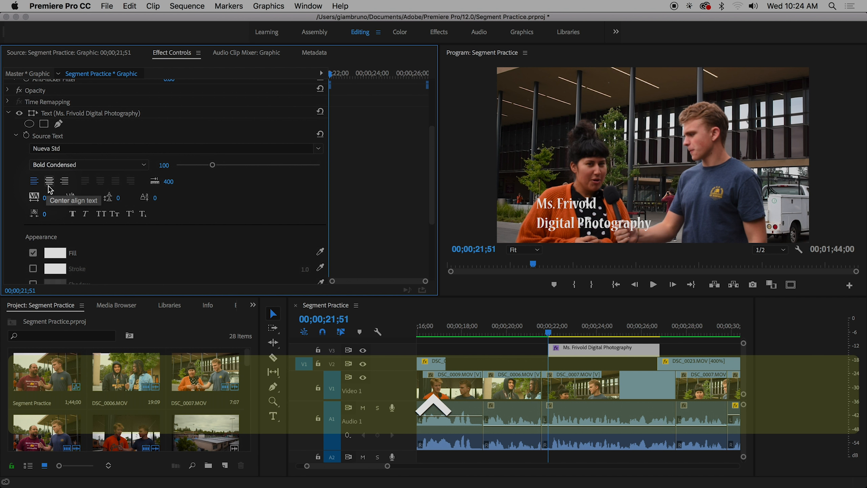
{"action": "scroll", "coordinate": [154, 245], "scroll_direction": "down", "scroll_amount": 2}
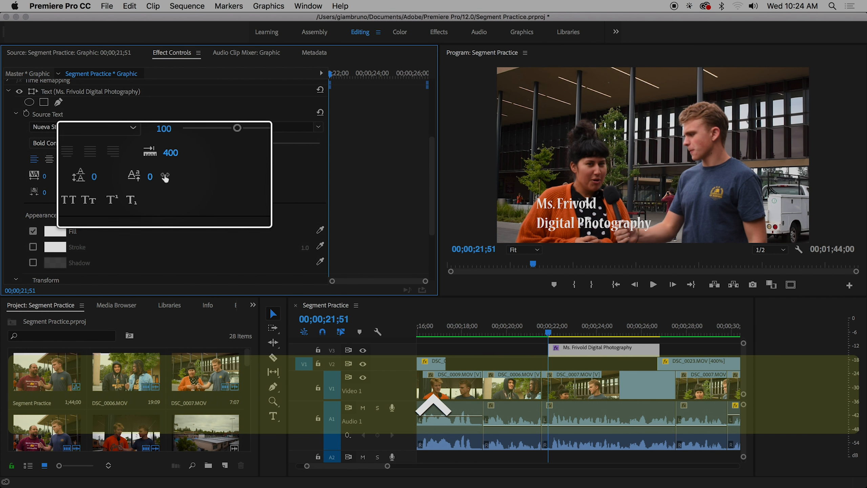
{"action": "left_click_drag", "start_coordinate": [210, 143], "coordinate": [222, 139]}
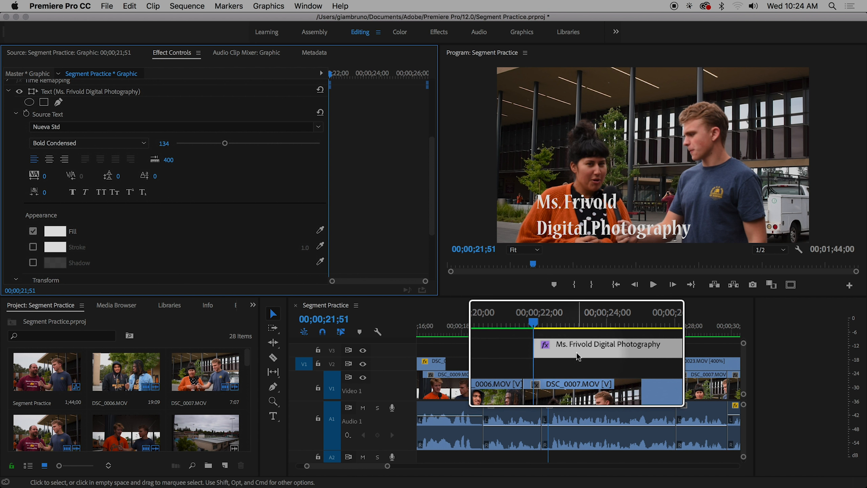
- Shift the title a little to the left in the video frame and set its leading to -50
{"action": "left_click", "coordinate": [577, 353]}
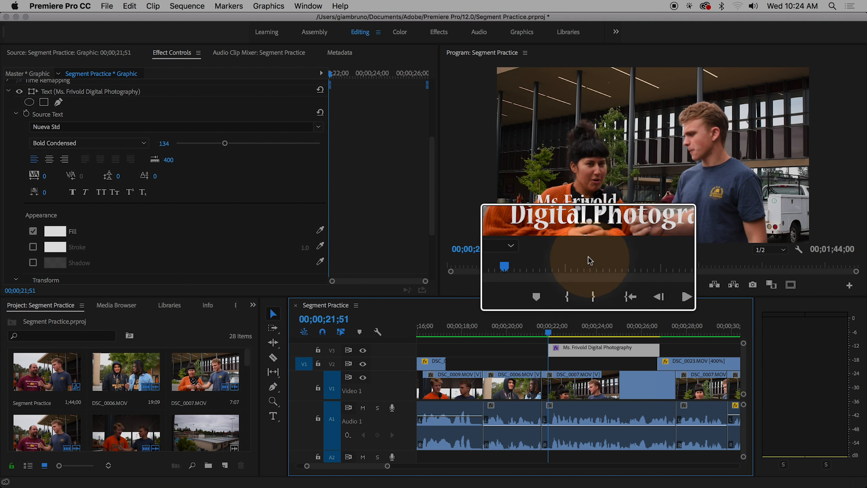
{"action": "left_click", "coordinate": [570, 231]}
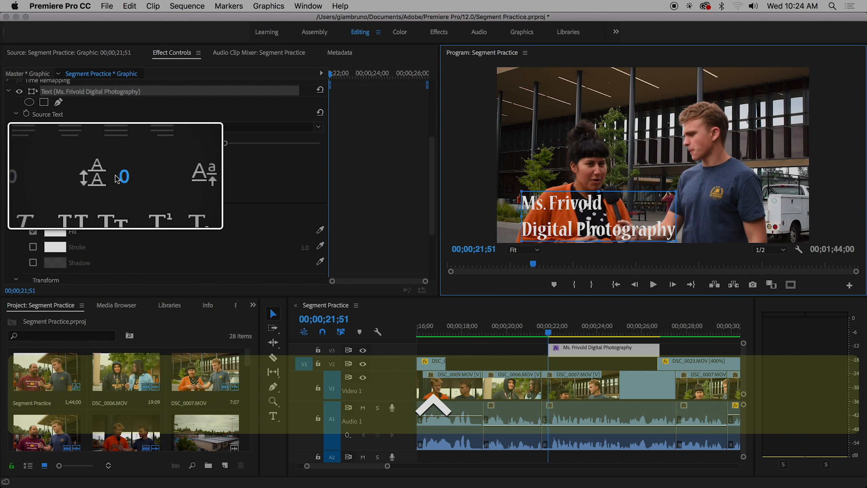
{"action": "left_click", "coordinate": [119, 178]}
{"action": "left_click", "coordinate": [118, 183]}
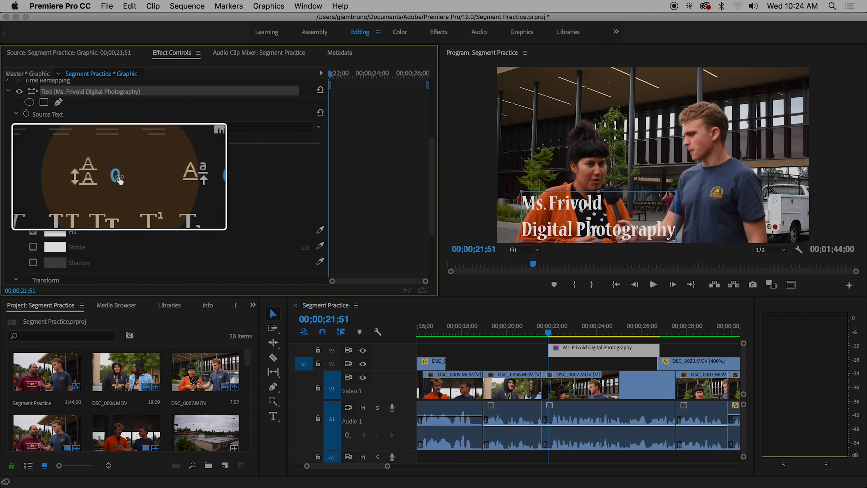
{"action": "left_click_drag", "start_coordinate": [119, 178], "coordinate": [118, 179]}
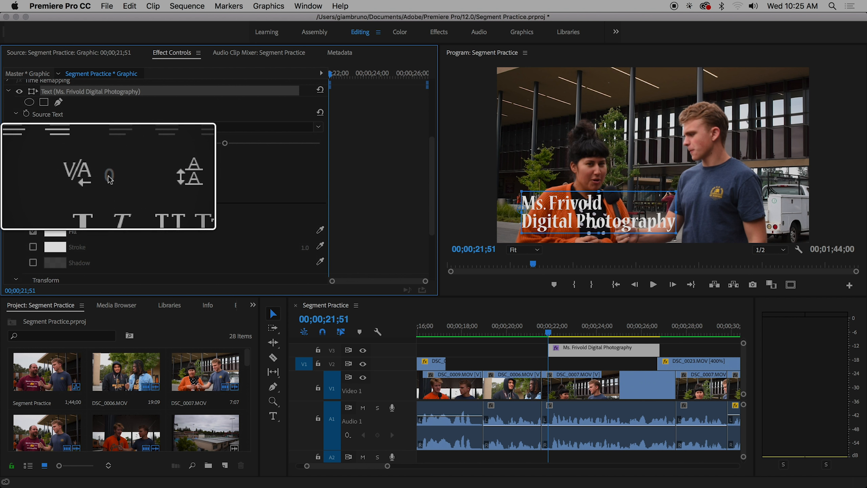
- Set the title's tracking to 95 to widen the spacing between its letters
{"action": "left_click", "coordinate": [109, 178]}
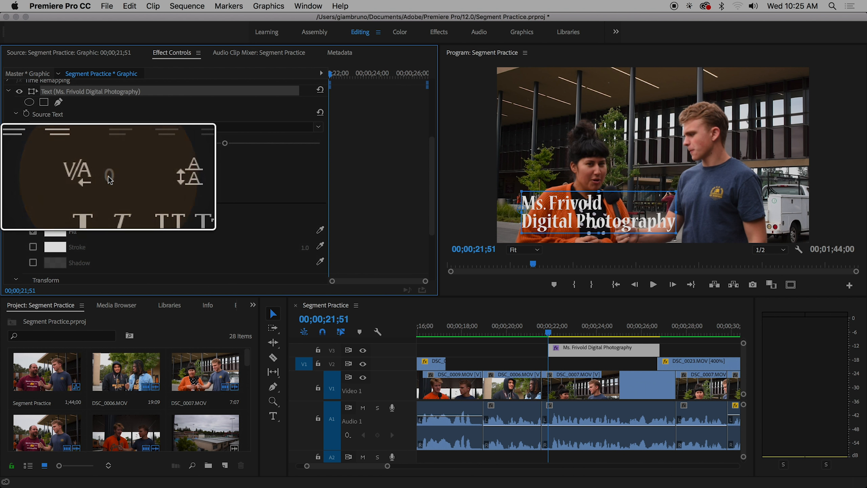
{"action": "left_click", "coordinate": [109, 176]}
{"action": "left_click", "coordinate": [109, 179]}
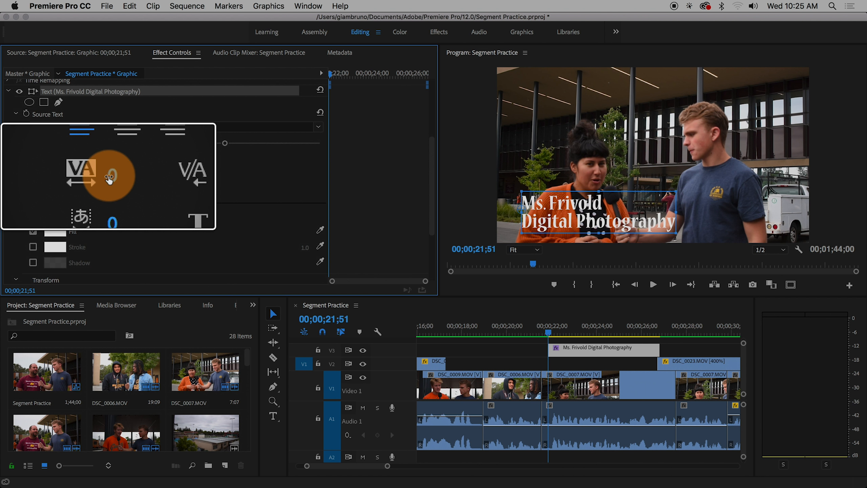
{"action": "left_click_drag", "start_coordinate": [109, 178], "coordinate": [110, 179]}
{"action": "left_click_drag", "start_coordinate": [109, 178], "coordinate": [109, 179]}
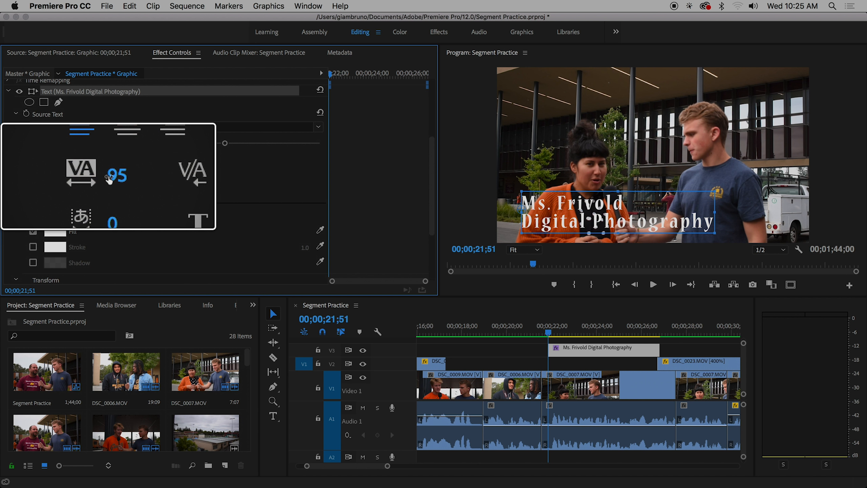
{"action": "left_click", "coordinate": [109, 178]}
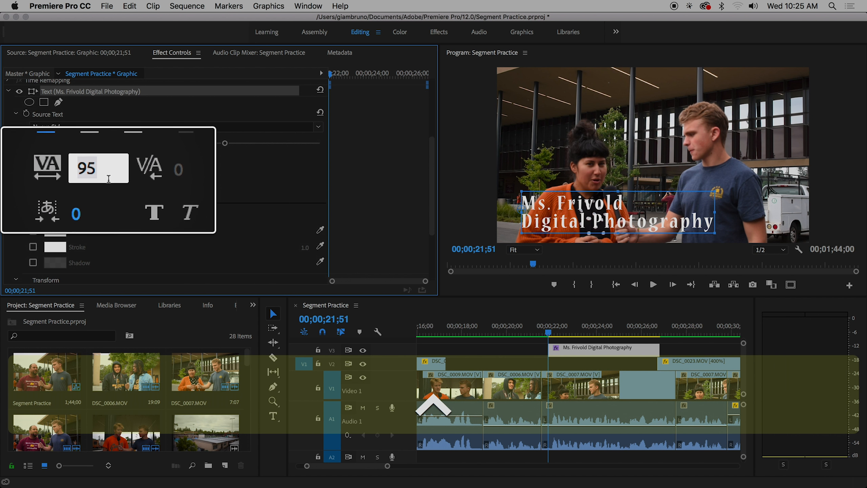
- Change the title's fill color to golden yellow, hex FFCF00
{"action": "scroll", "coordinate": [102, 205], "scroll_direction": "down", "scroll_amount": 1}
{"action": "left_click", "coordinate": [56, 212]}
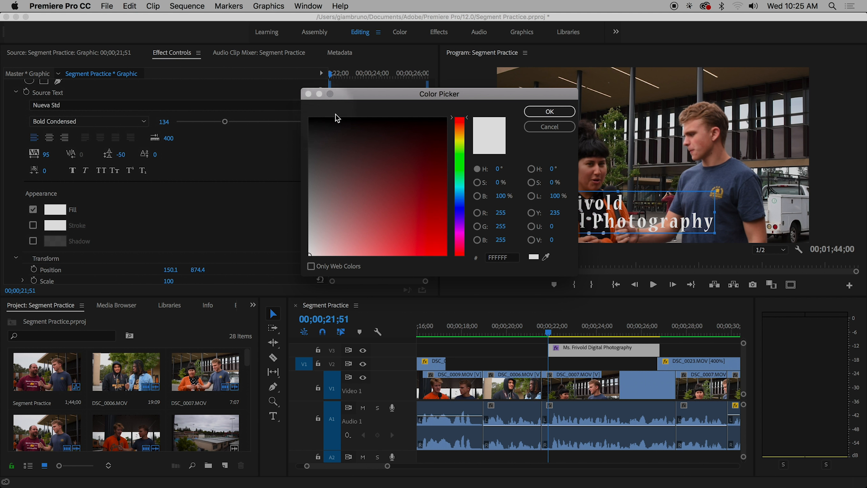
{"action": "left_click", "coordinate": [460, 139]}
{"action": "left_click_drag", "start_coordinate": [459, 138], "coordinate": [459, 134]}
{"action": "mouse_move", "coordinate": [427, 226]}
{"action": "left_mouse_down"}
{"action": "mouse_move", "coordinate": [420, 233]}
{"action": "mouse_move", "coordinate": [450, 259]}
{"action": "left_mouse_up"}
{"action": "left_click_drag", "start_coordinate": [458, 137], "coordinate": [457, 138]}
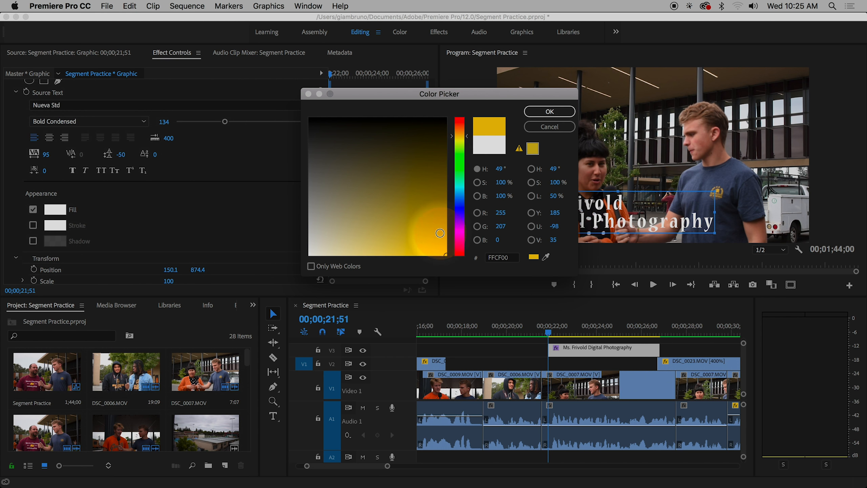
{"action": "left_click_drag", "start_coordinate": [442, 253], "coordinate": [459, 262]}
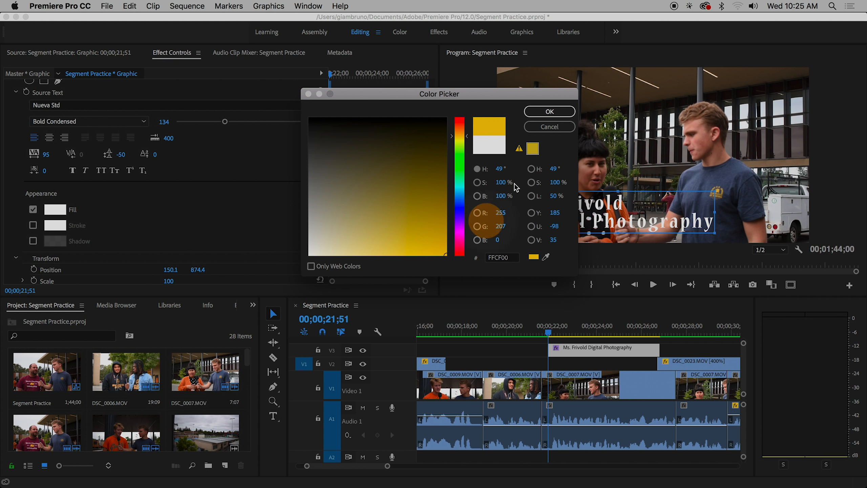
{"action": "left_click", "coordinate": [547, 111]}
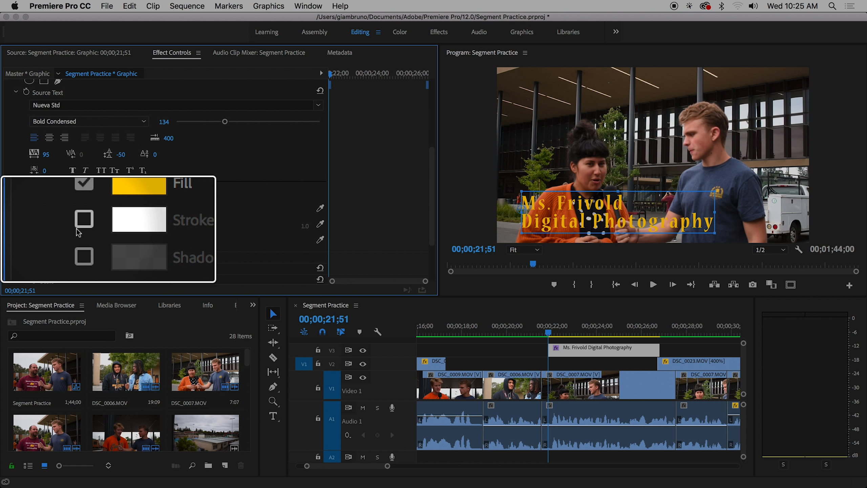
- Enable a stroke on the title text and color it dark red
{"action": "left_click", "coordinate": [83, 226]}
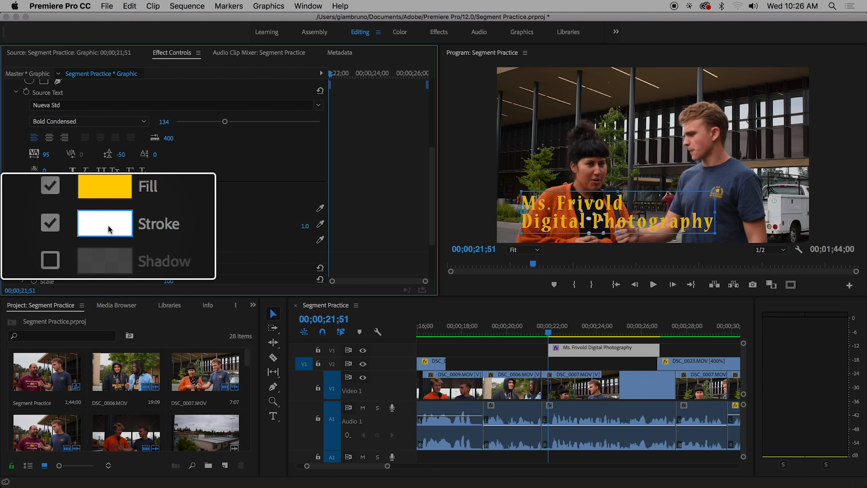
{"action": "left_click", "coordinate": [56, 226]}
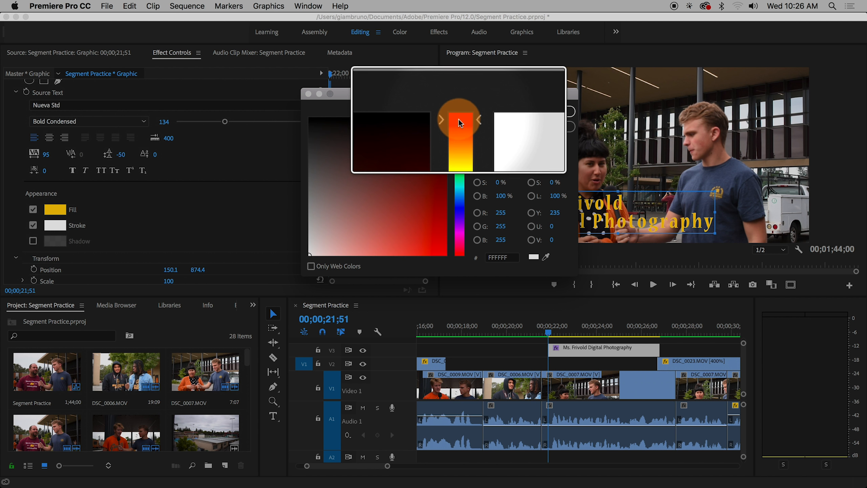
{"action": "left_click_drag", "start_coordinate": [435, 167], "coordinate": [455, 195]}
{"action": "left_click", "coordinate": [551, 111]}
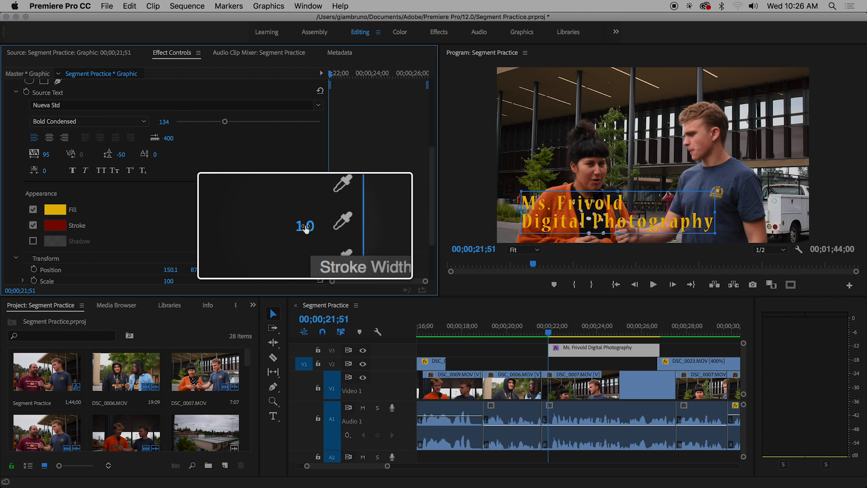
- Set the title's stroke width to 29.0 and enable its shadow
{"action": "left_click", "coordinate": [306, 230]}
{"action": "left_click_drag", "start_coordinate": [307, 229], "coordinate": [294, 224]}
{"action": "left_click", "coordinate": [33, 240]}
- Reposition the title in the lower left of the video frame, at about 116, 864
{"action": "scroll", "coordinate": [171, 252], "scroll_direction": "down", "scroll_amount": 5}
{"action": "left_click_drag", "start_coordinate": [171, 252], "coordinate": [224, 255]}
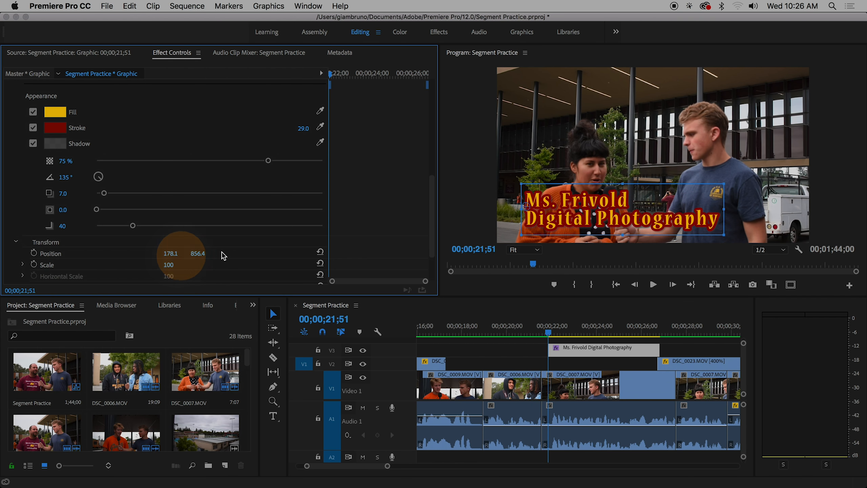
{"action": "left_click_drag", "start_coordinate": [591, 208], "coordinate": [584, 87]}
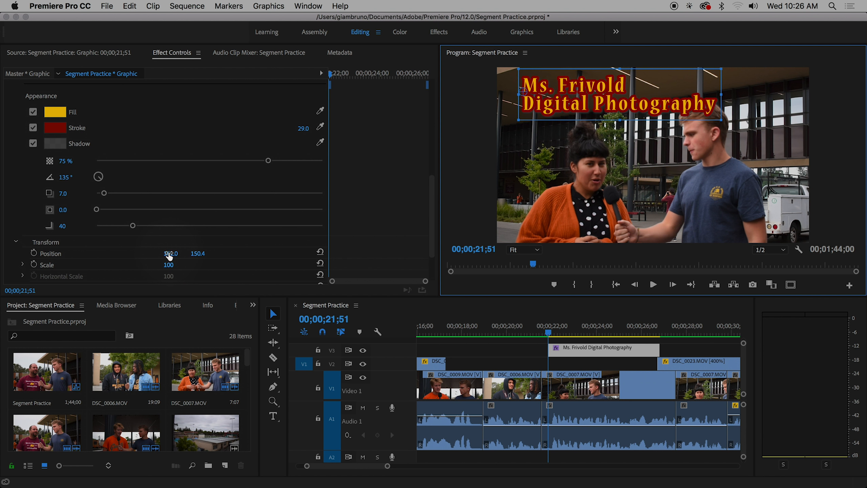
{"action": "left_click_drag", "start_coordinate": [169, 254], "coordinate": [169, 254]}
{"action": "left_click_drag", "start_coordinate": [584, 97], "coordinate": [579, 214]}
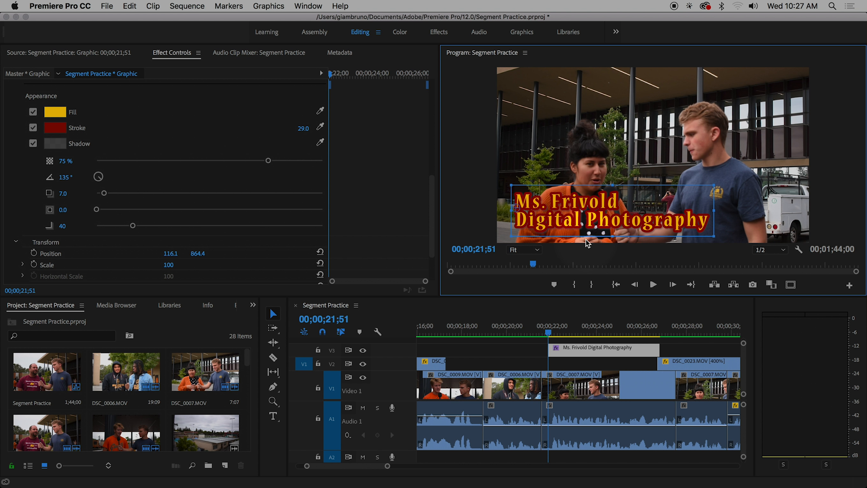
- Apply the default transition to both the start and the end of the title clip on V3
{"action": "left_click", "coordinate": [573, 327]}
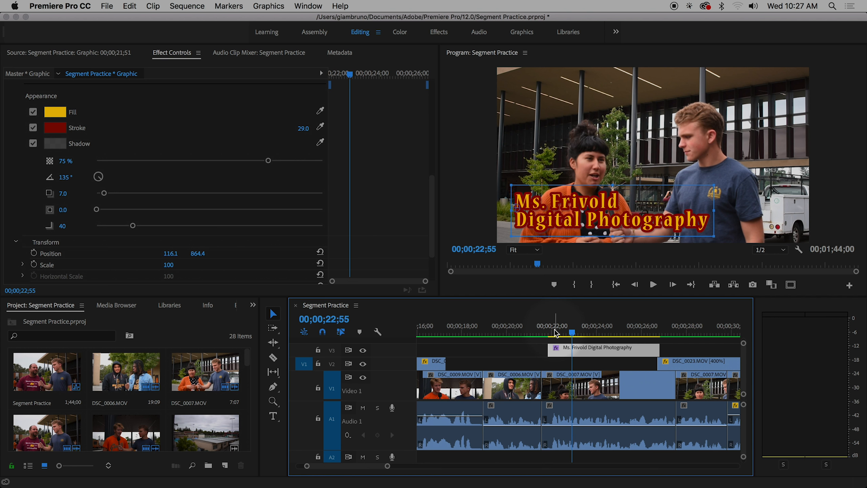
{"action": "left_click", "coordinate": [514, 352]}
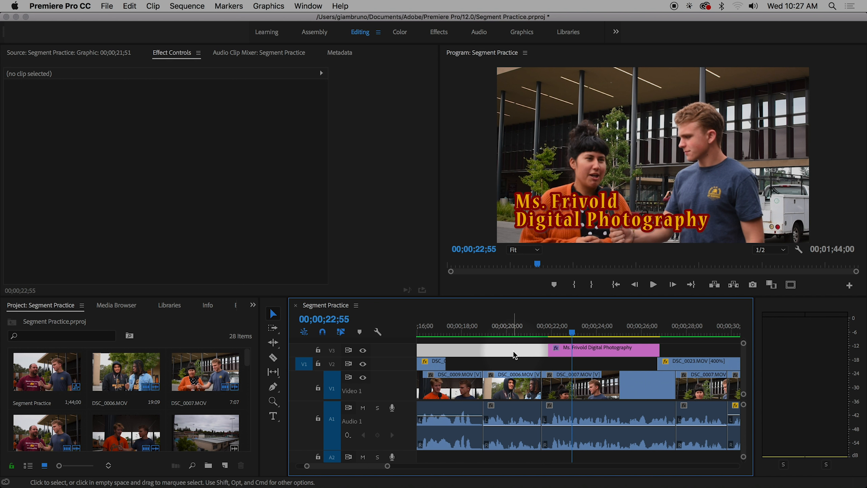
{"action": "left_click", "coordinate": [552, 350]}
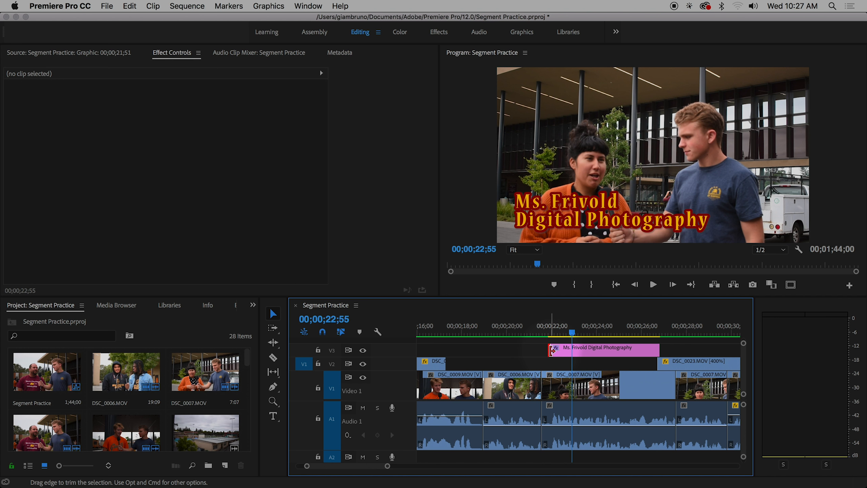
{"action": "right_click", "coordinate": [552, 351]}
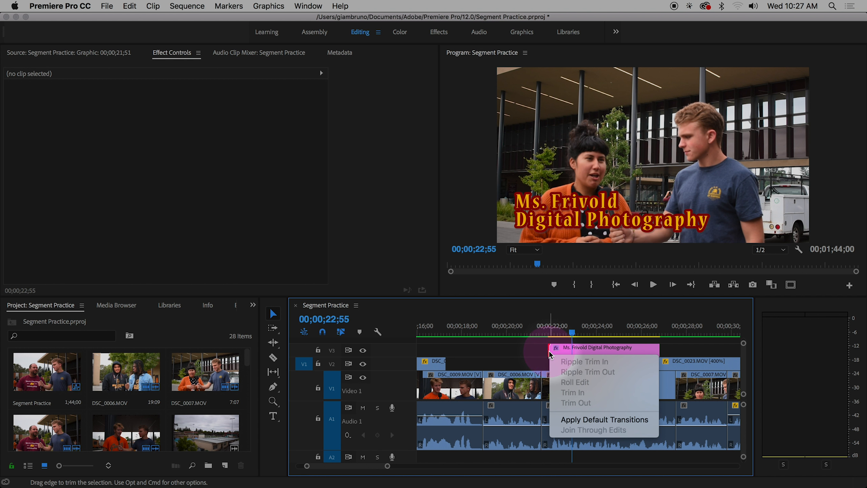
{"action": "left_click", "coordinate": [587, 421]}
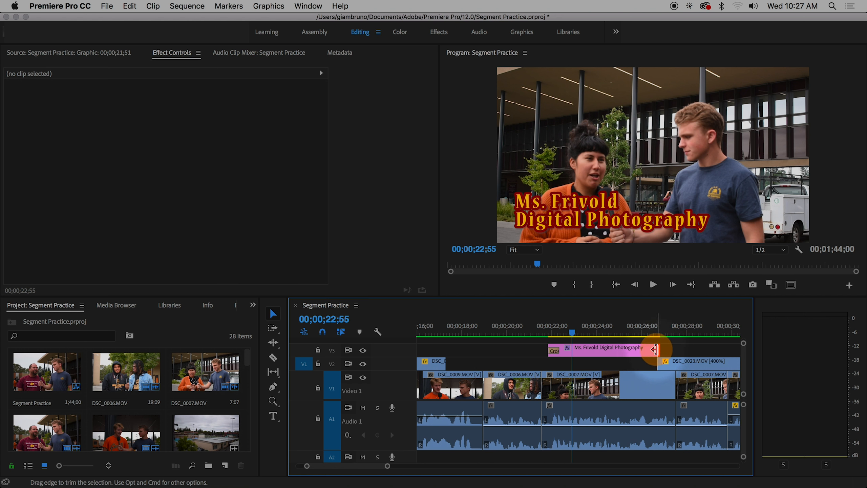
{"action": "right_click", "coordinate": [658, 353]}
{"action": "left_click", "coordinate": [678, 418]}
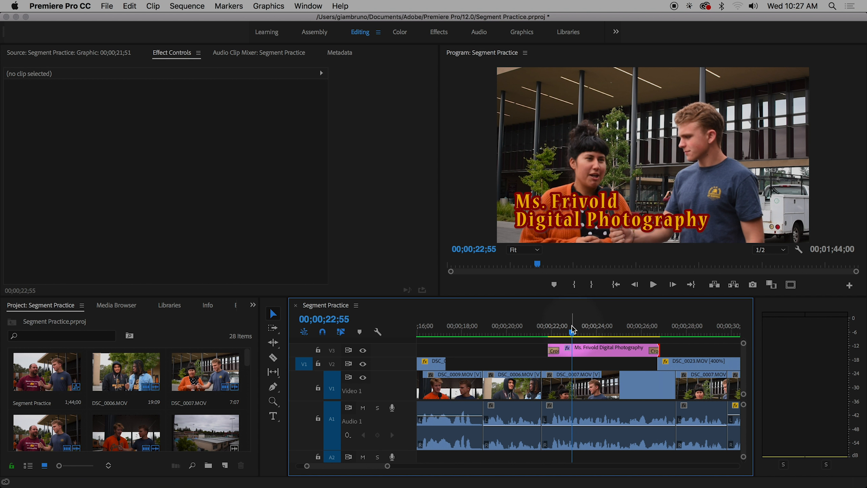
- Play the sequence from just before the title clip to check its transition
{"action": "left_click_drag", "start_coordinate": [573, 329], "coordinate": [546, 333]}
{"action": "key", "text": "space"}
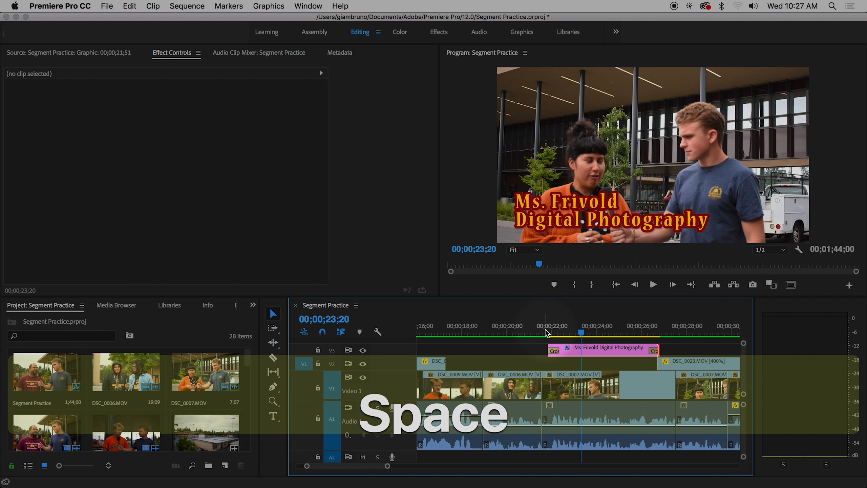
- Copy the title clip on V3 and place the playhead at 00;00;39;08, near the start of the DSC_0009.MOV interview
{"action": "scroll", "coordinate": [543, 349], "scroll_direction": "right", "scroll_amount": 5}
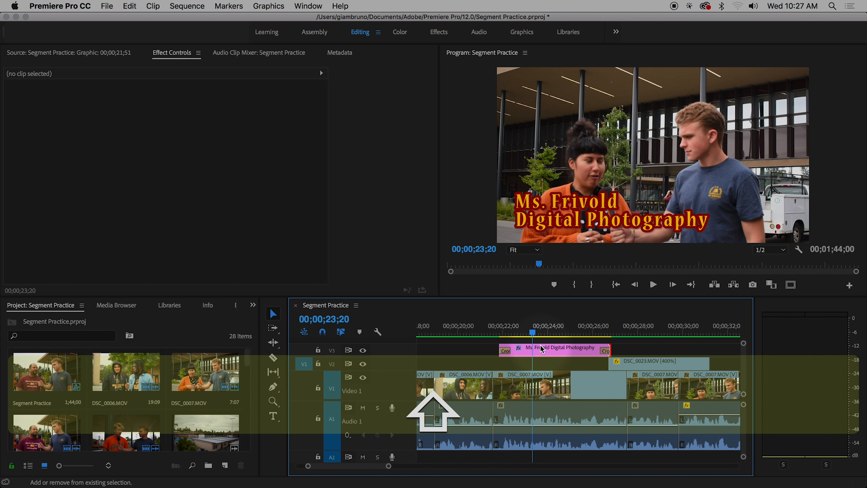
{"action": "left_click", "coordinate": [517, 346]}
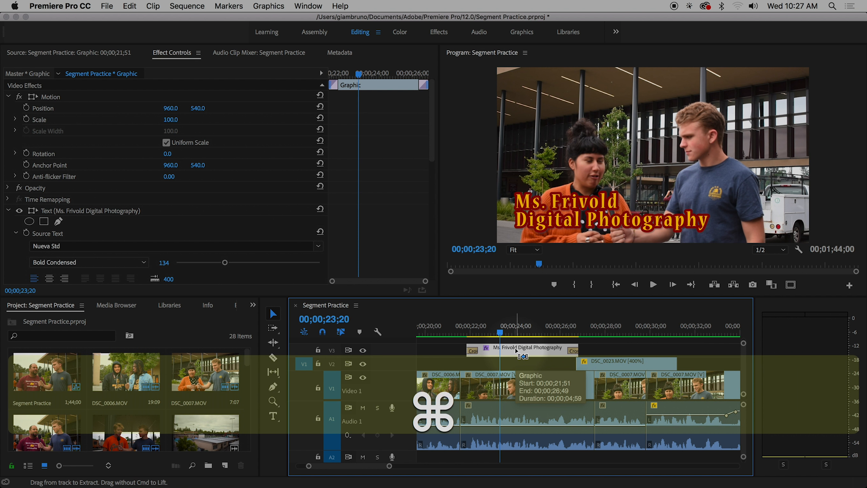
{"action": "key", "text": "super+c"}
{"action": "scroll", "coordinate": [516, 349], "scroll_direction": "right", "scroll_amount": 5}
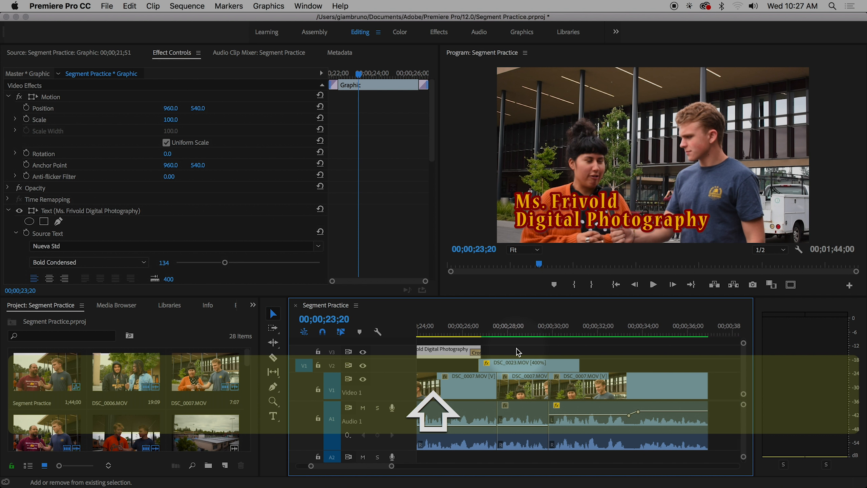
{"action": "left_click", "coordinate": [559, 324]}
{"action": "left_click_drag", "start_coordinate": [559, 323], "coordinate": [609, 325]}
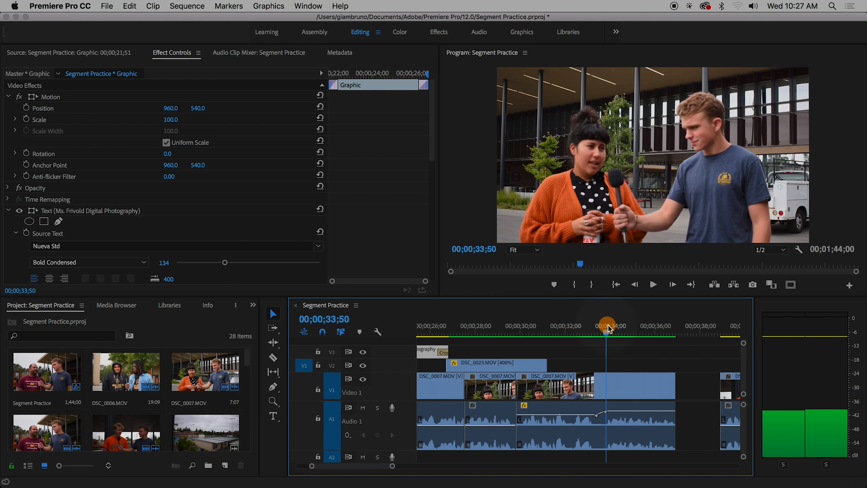
{"action": "scroll", "coordinate": [598, 341], "scroll_direction": "right", "scroll_amount": 10}
{"action": "scroll", "coordinate": [487, 333], "scroll_direction": "left", "scroll_amount": 1}
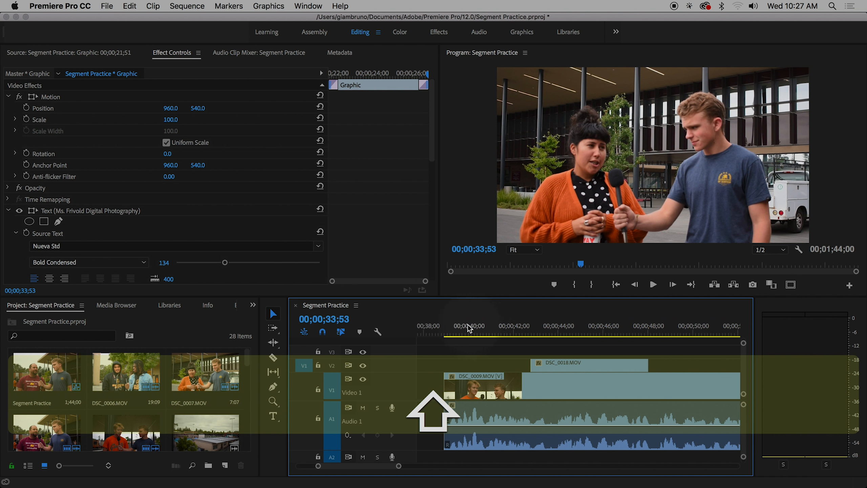
{"action": "mouse_move", "coordinate": [458, 326]}
{"action": "left_mouse_down"}
{"action": "mouse_move", "coordinate": [479, 330]}
{"action": "mouse_move", "coordinate": [451, 331]}
{"action": "left_mouse_up"}
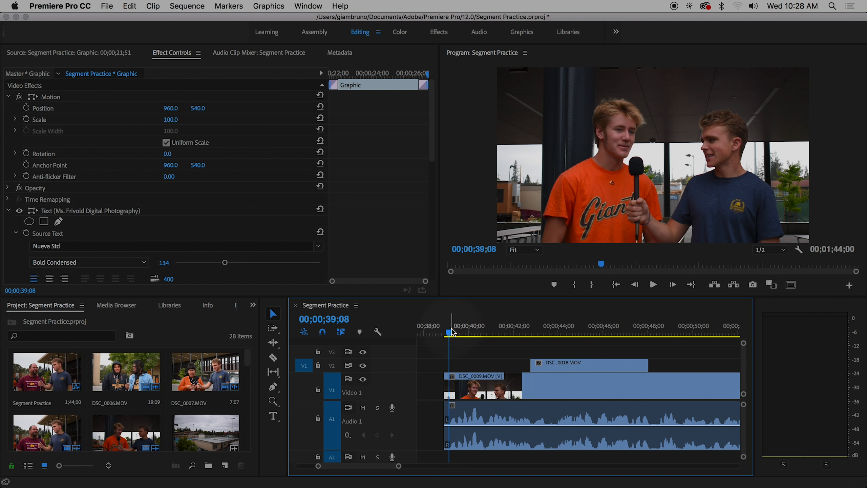
- Try pasting the copied title at the playhead with V1 as the target track, and undo each paste
{"action": "key", "text": "super+v"}
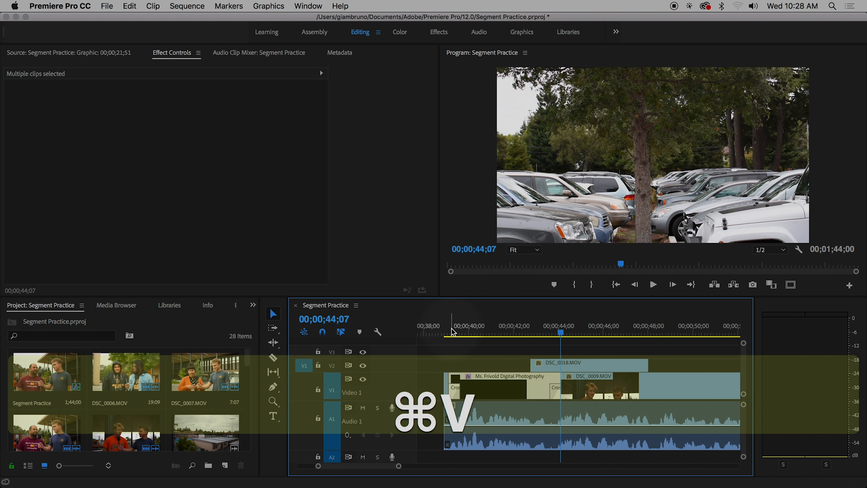
{"action": "key", "text": "super+z"}
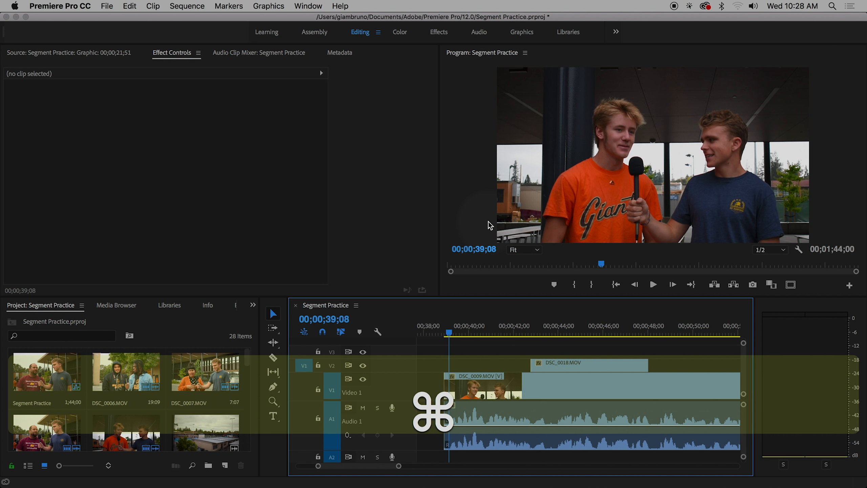
{"action": "key", "text": "super+v"}
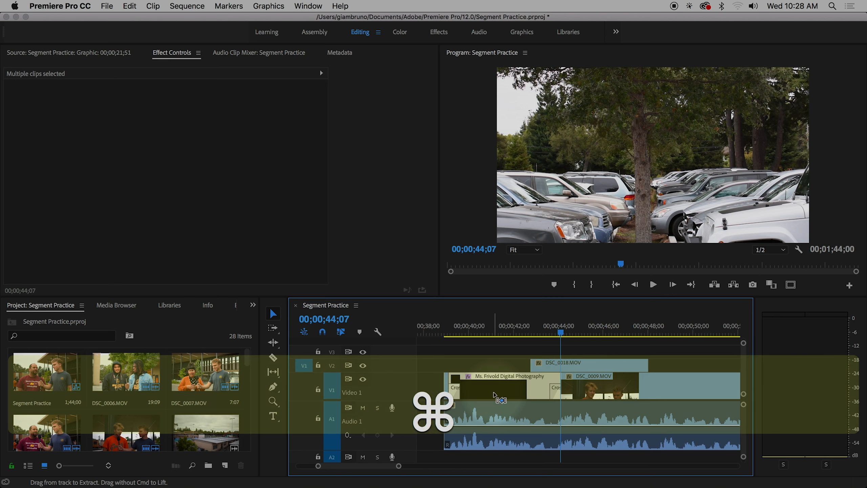
{"action": "key", "text": "super+z"}
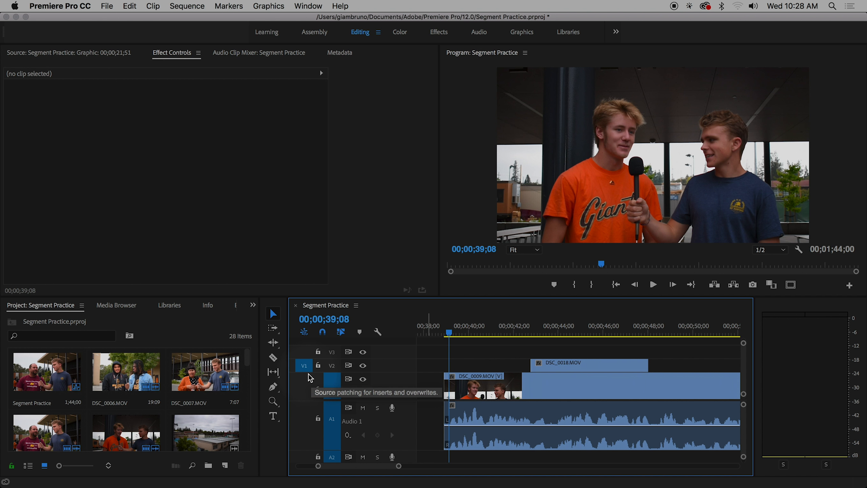
- Target track V3 instead of V1 and paste the copied title at 00;00;39;08
{"action": "scroll", "coordinate": [302, 368], "scroll_direction": "up", "scroll_amount": 5}
{"action": "scroll", "coordinate": [303, 371], "scroll_direction": "up", "scroll_amount": 4}
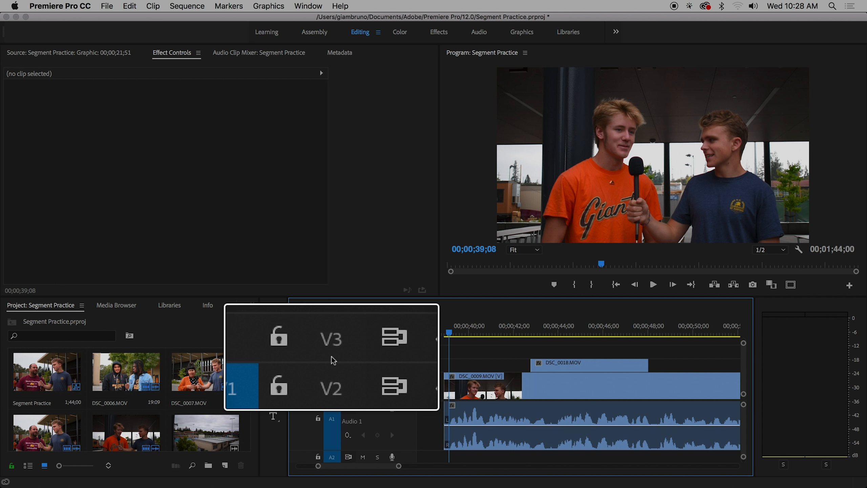
{"action": "left_click", "coordinate": [333, 355]}
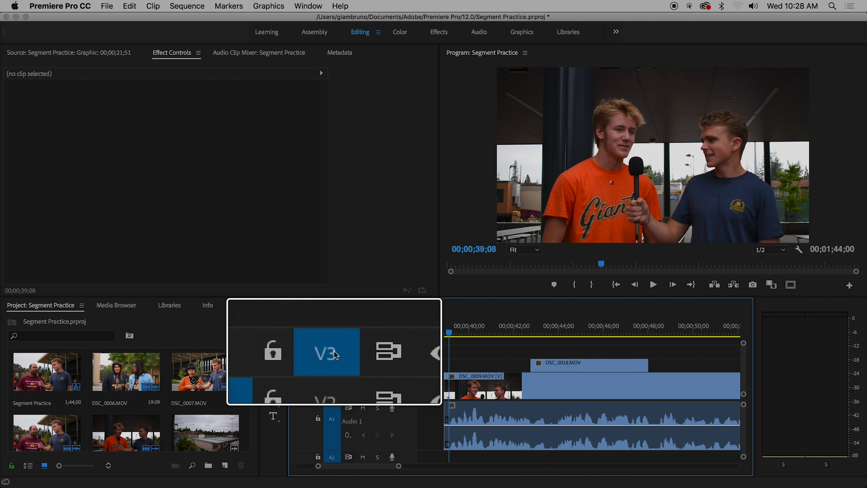
{"action": "key", "text": "super+v"}
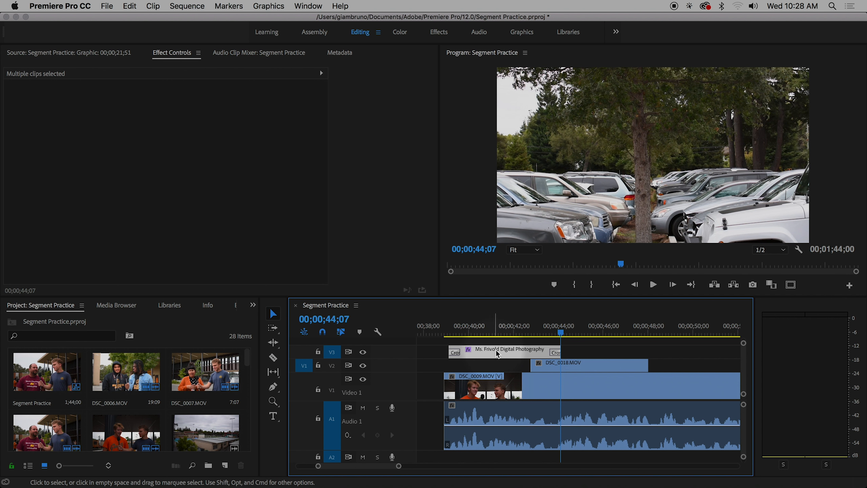
- Replace the pasted title's first line with the new interviewee's first name and its second line with "M-A Senior"
{"action": "left_click_drag", "start_coordinate": [445, 329], "coordinate": [476, 333]}
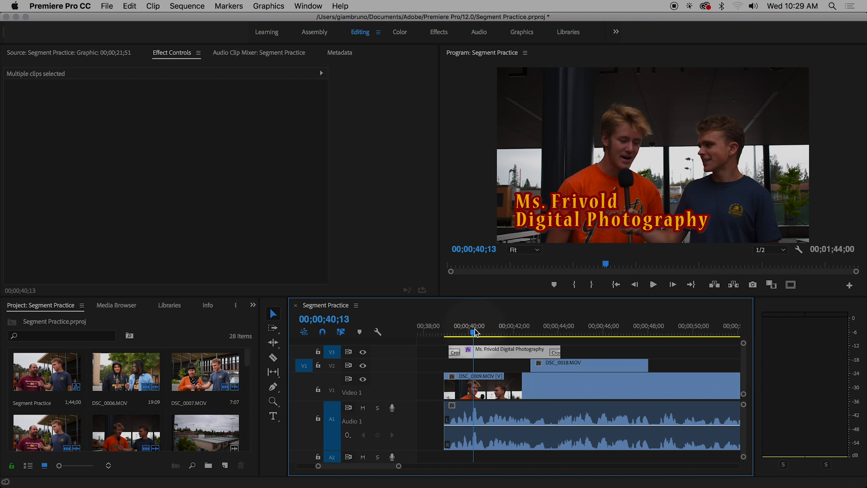
{"action": "double_click", "coordinate": [576, 201]}
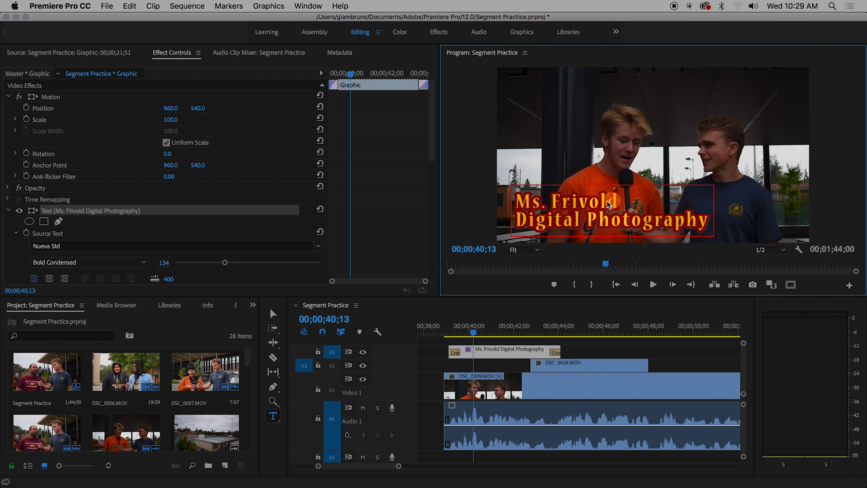
{"action": "left_click", "coordinate": [537, 205]}
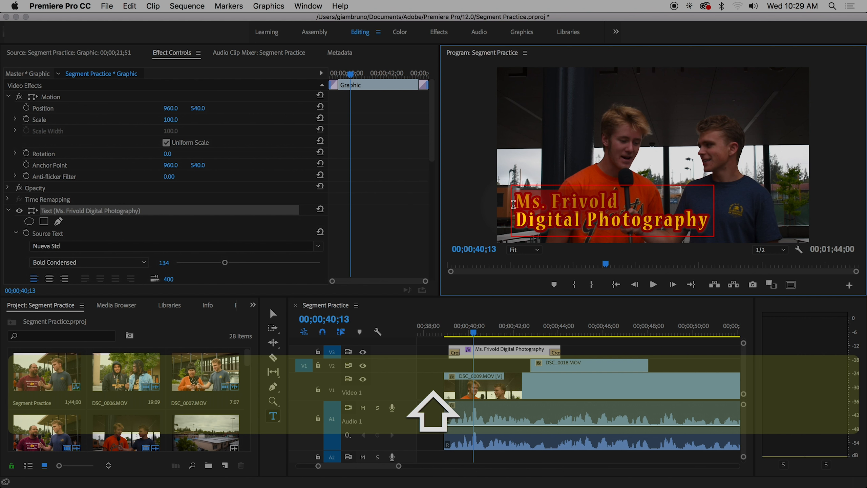
{"action": "key", "text": "shift+Down"}
{"action": "type", "text": "Heat"}
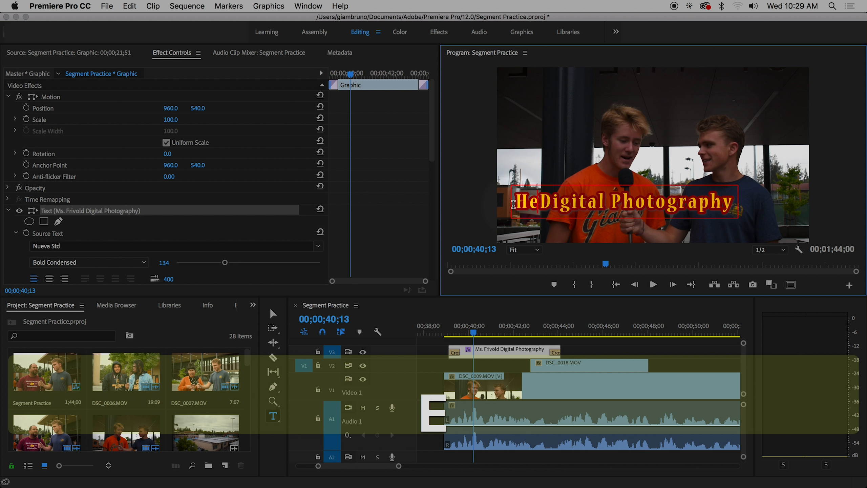
{"action": "type", "text": "h"}
{"action": "key", "text": "Return"}
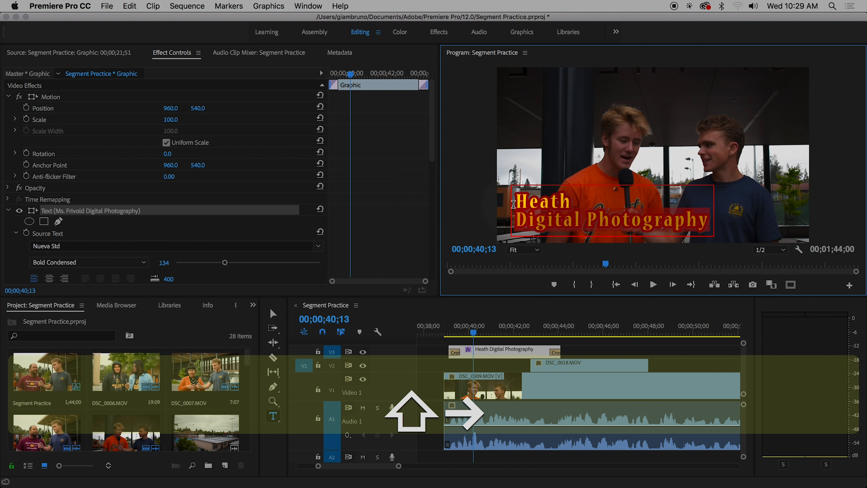
{"action": "type", "text": "M-A S"}
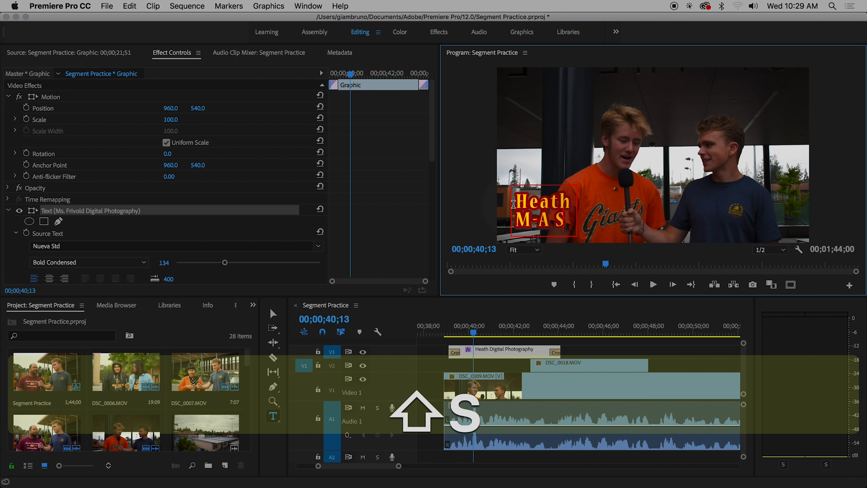
{"action": "type", "text": "enior"}
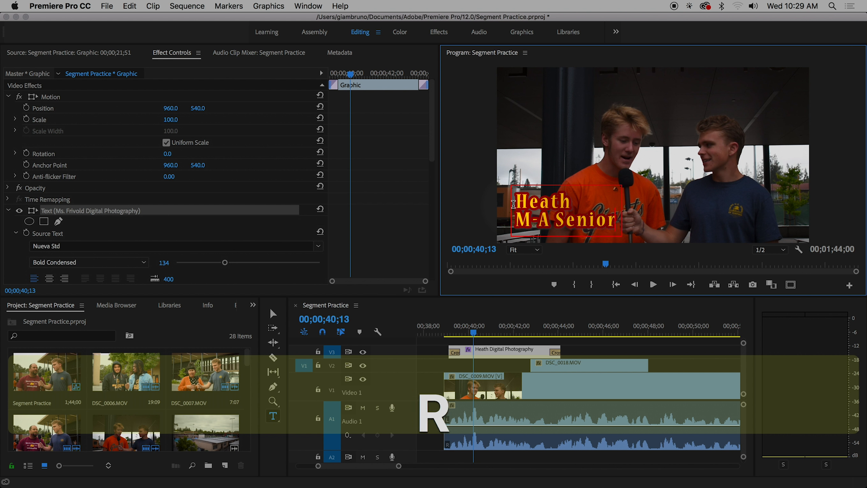